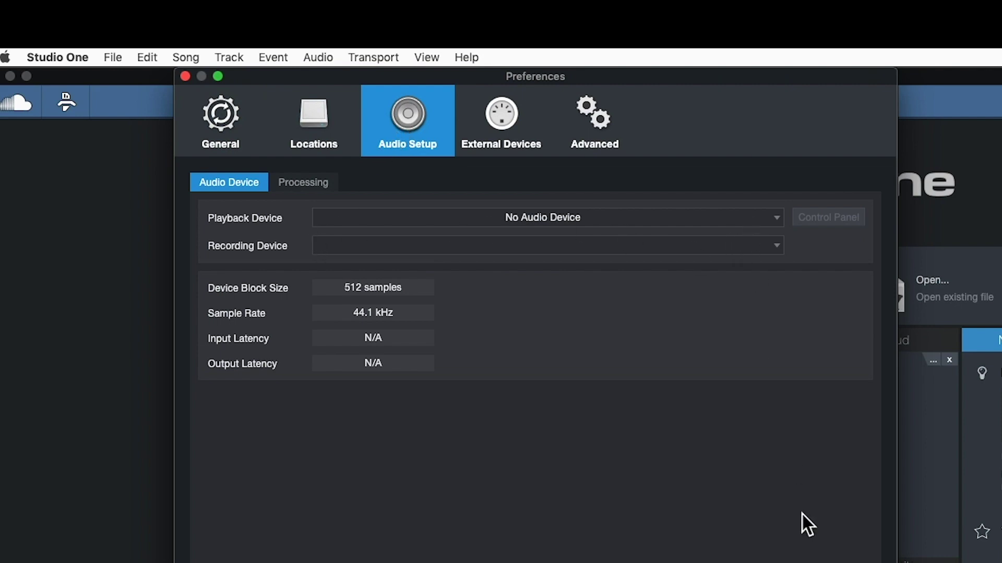
Open the audio device configuration in Studio One and choose UMC202HD 192k as the playback device.
key(Return)
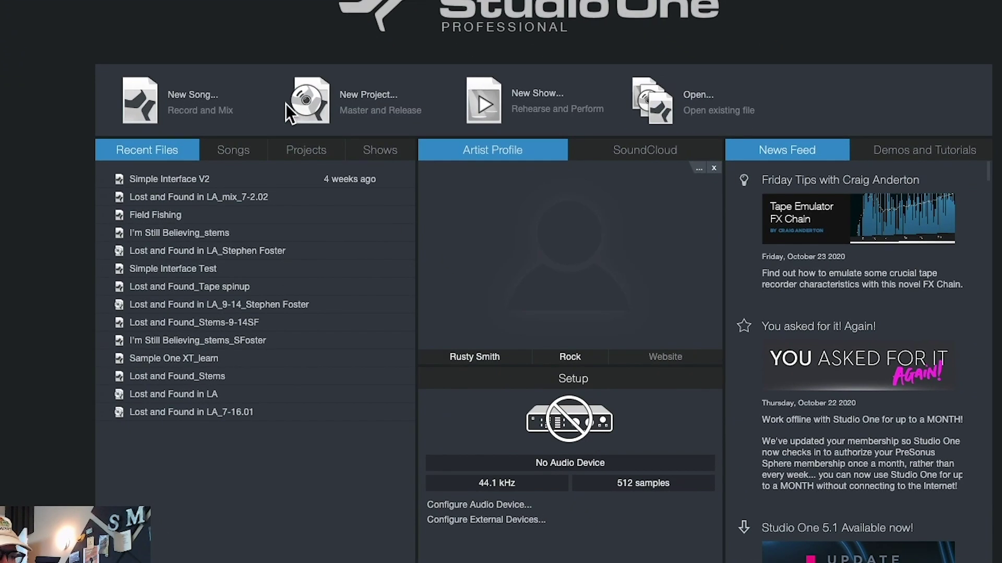
click(479, 504)
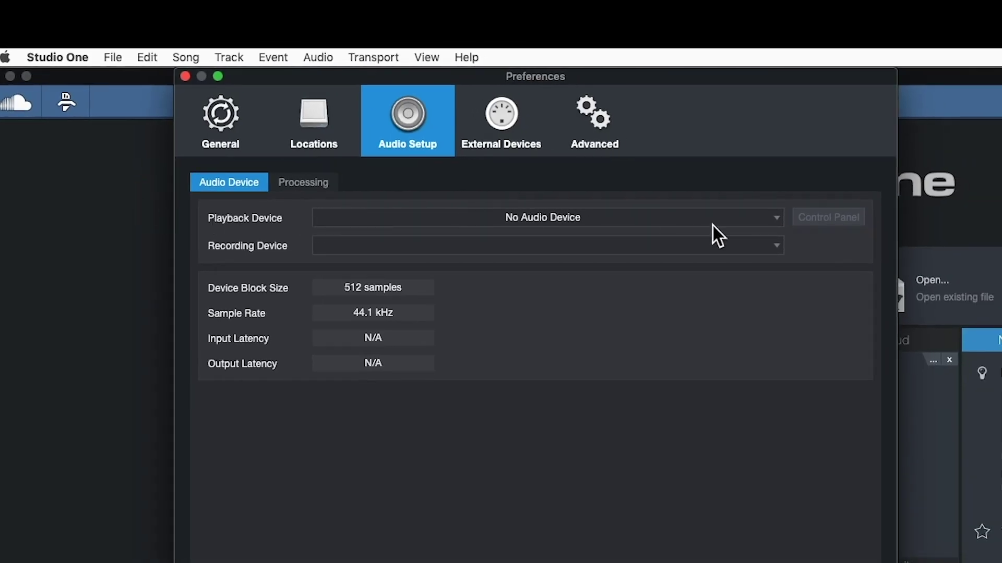
click(778, 220)
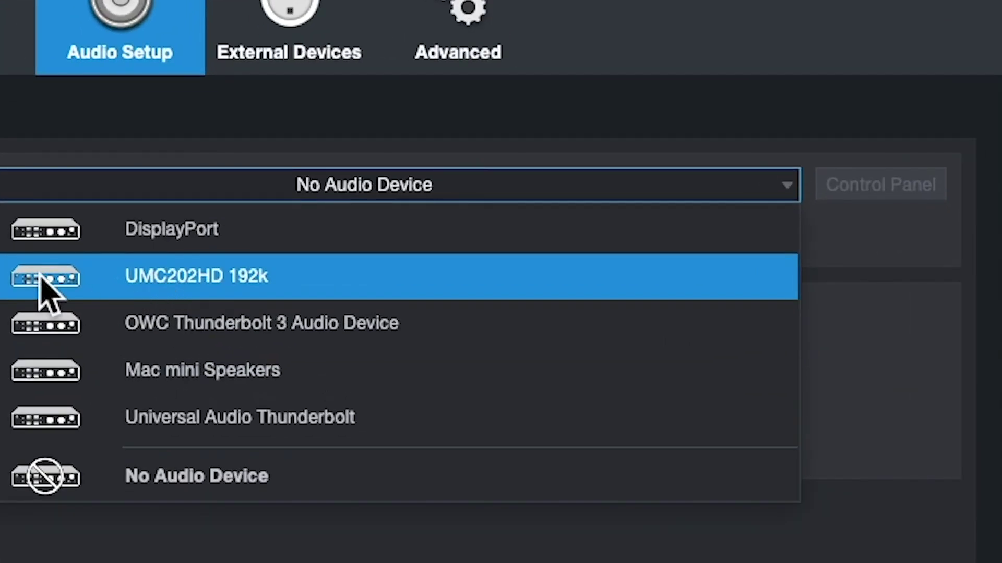
click(46, 276)
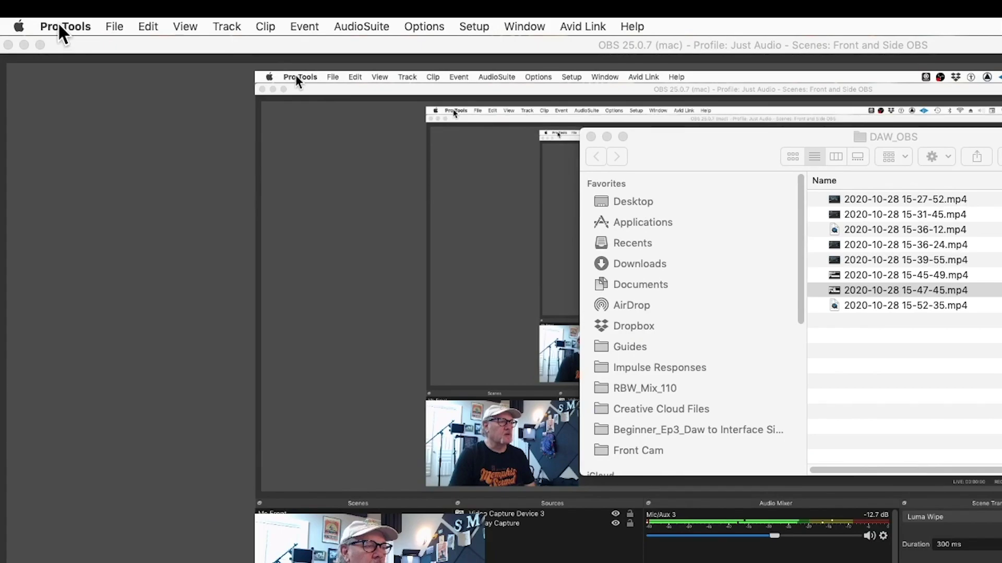
Switch to Pro Tools and set its Playback Engine to UMC202HD 192k.
click(472, 26)
mouse_move(583, 26)
mouse_move(472, 23)
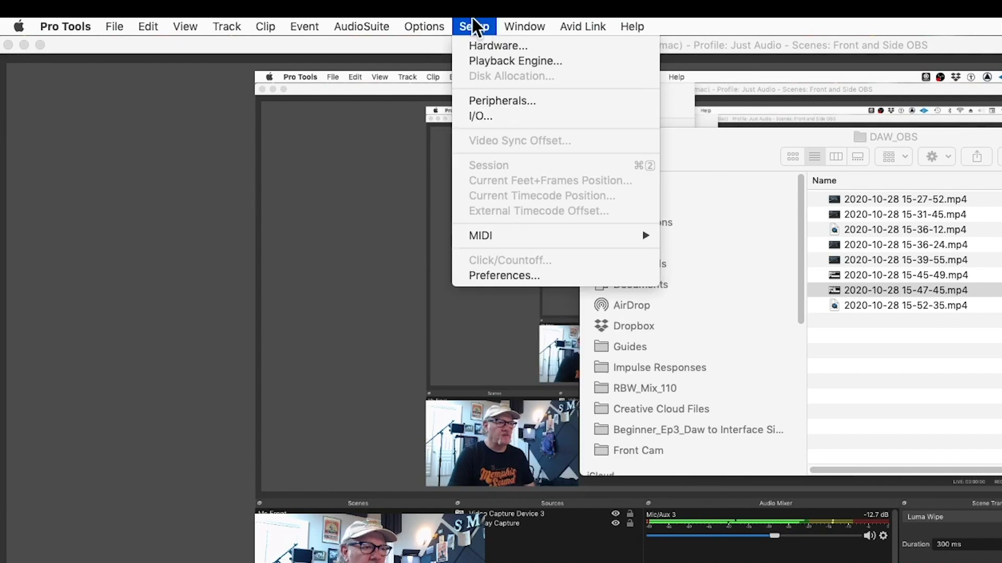
click(486, 61)
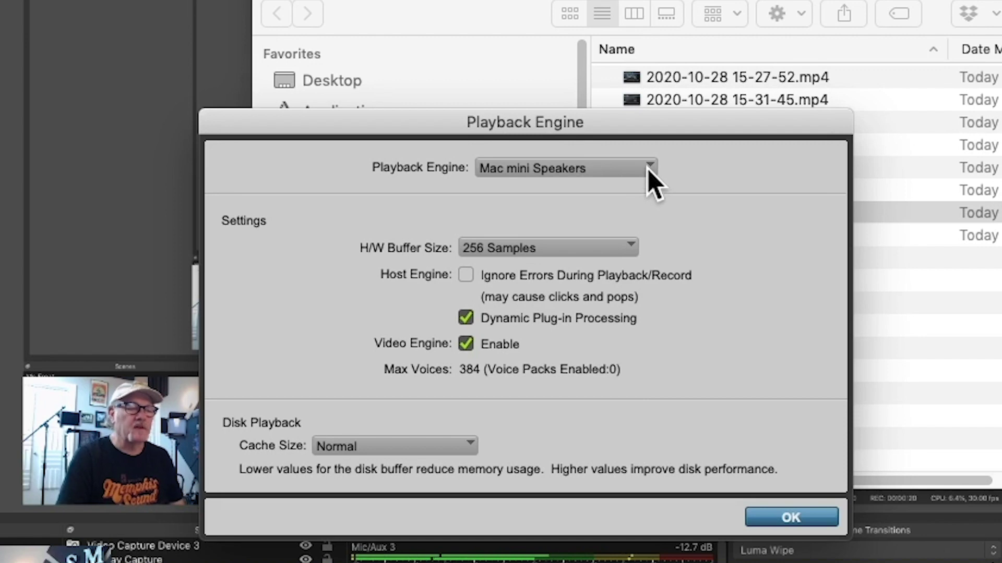
click(647, 168)
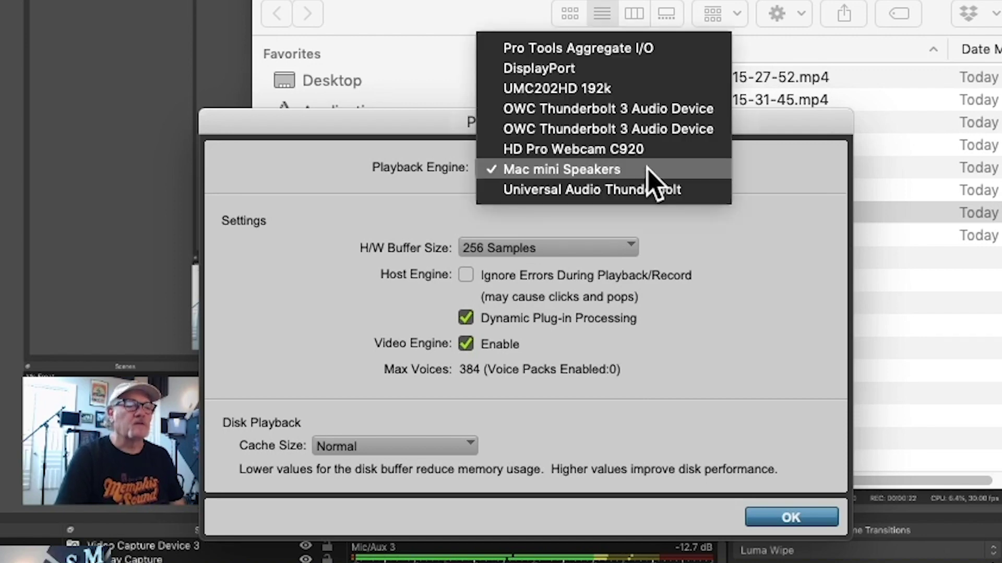
click(626, 88)
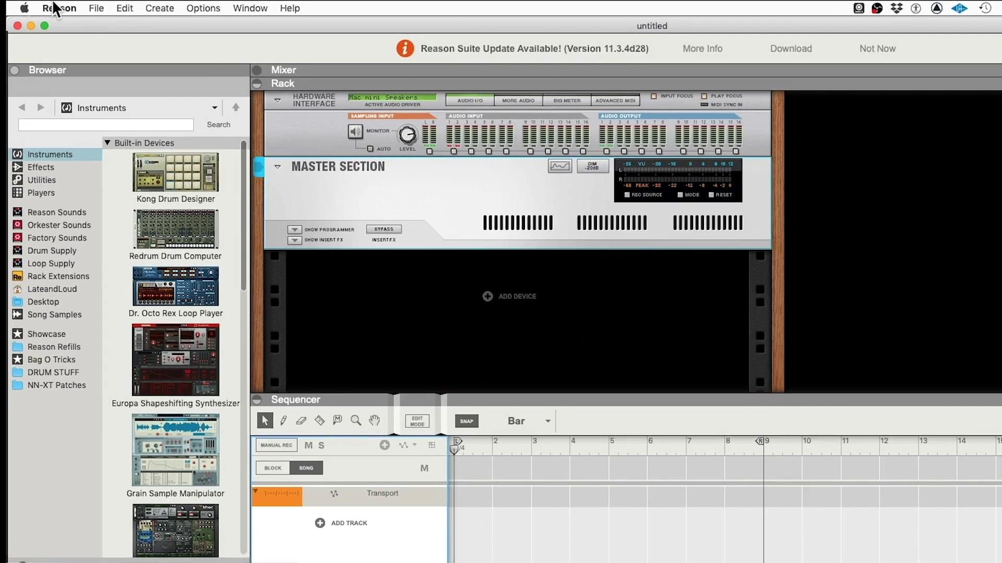
Switch to Reason and set the audio device in its preferences to UMC202HD 192k.
click(48, 7)
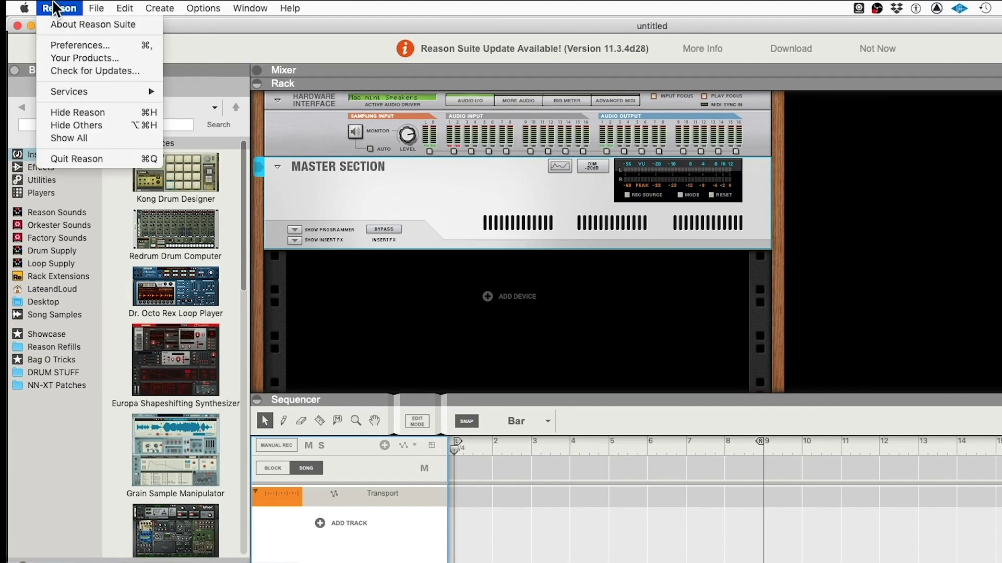
click(73, 44)
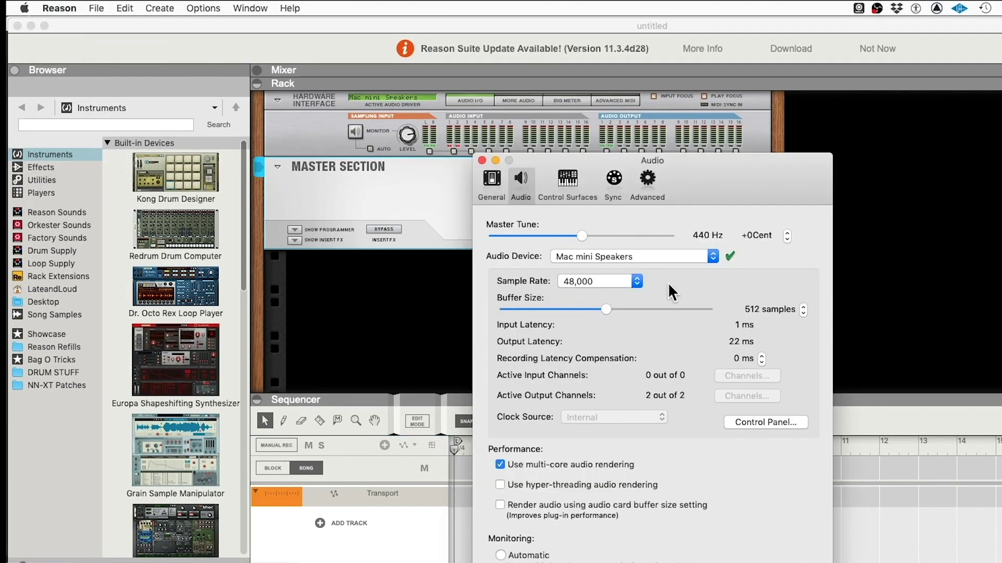
click(491, 183)
click(520, 183)
click(568, 182)
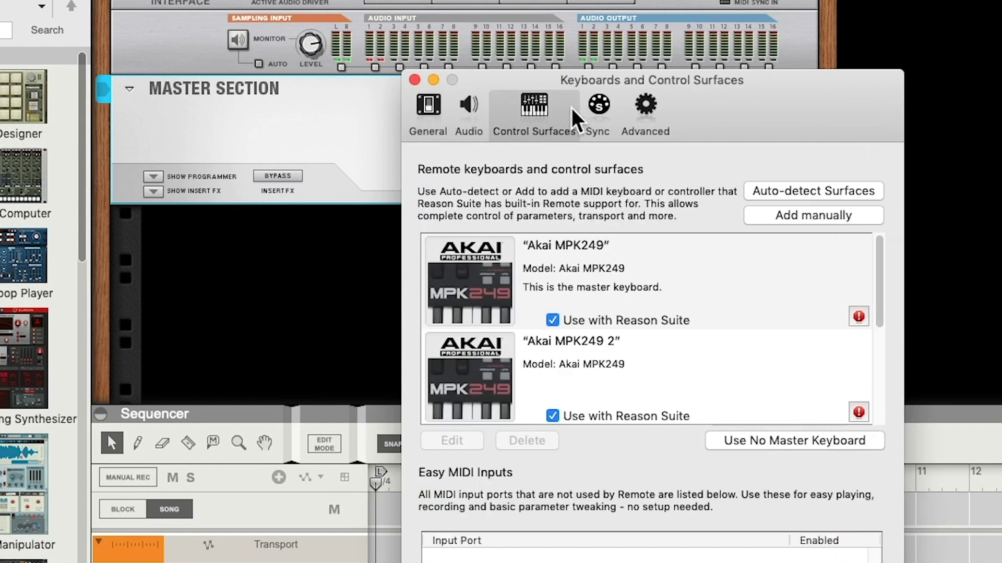
click(466, 107)
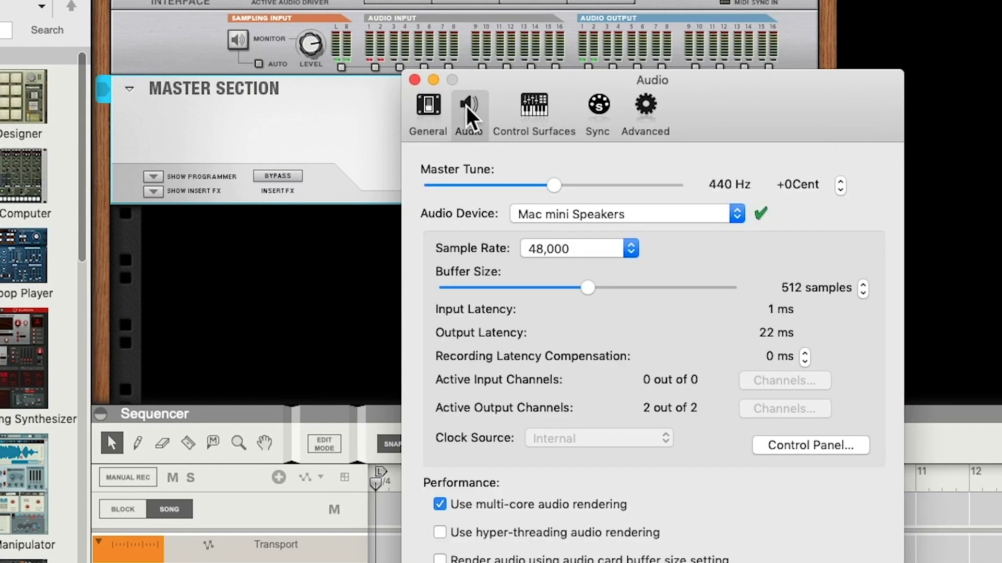
click(736, 214)
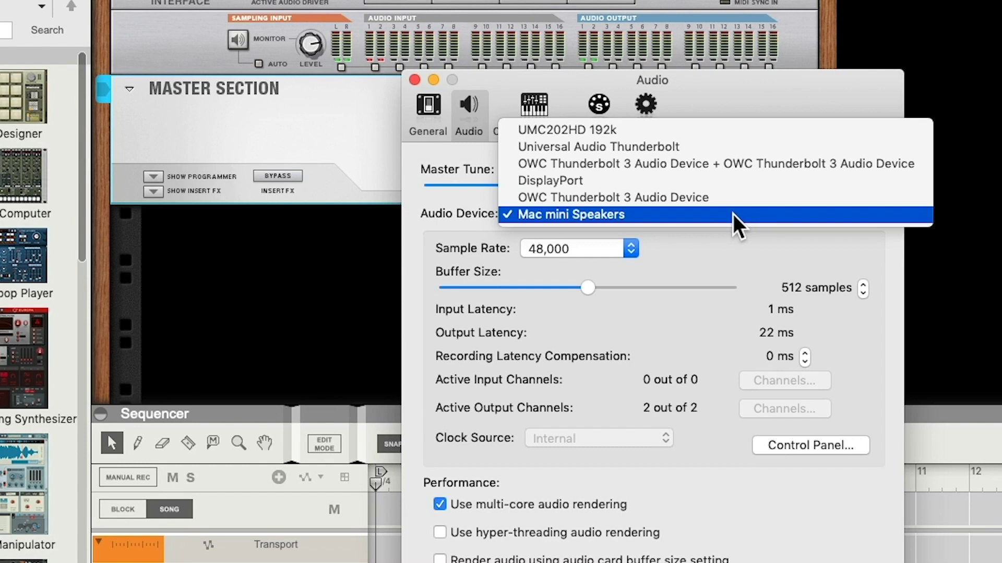
click(649, 130)
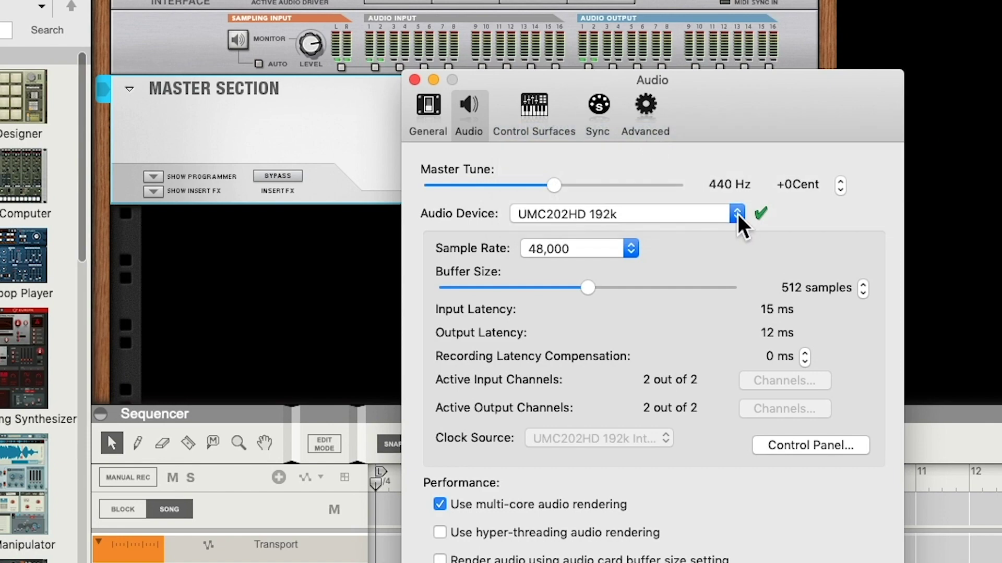
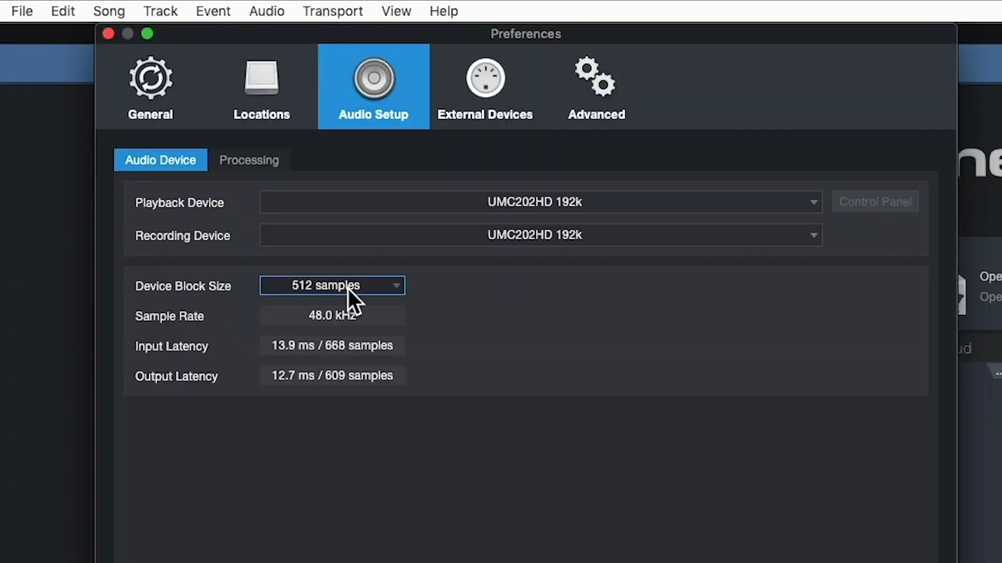
Try Studio One device block sizes of 32, 128, 256 and 512 samples, and 32 samples again, to compare latency.
click(399, 288)
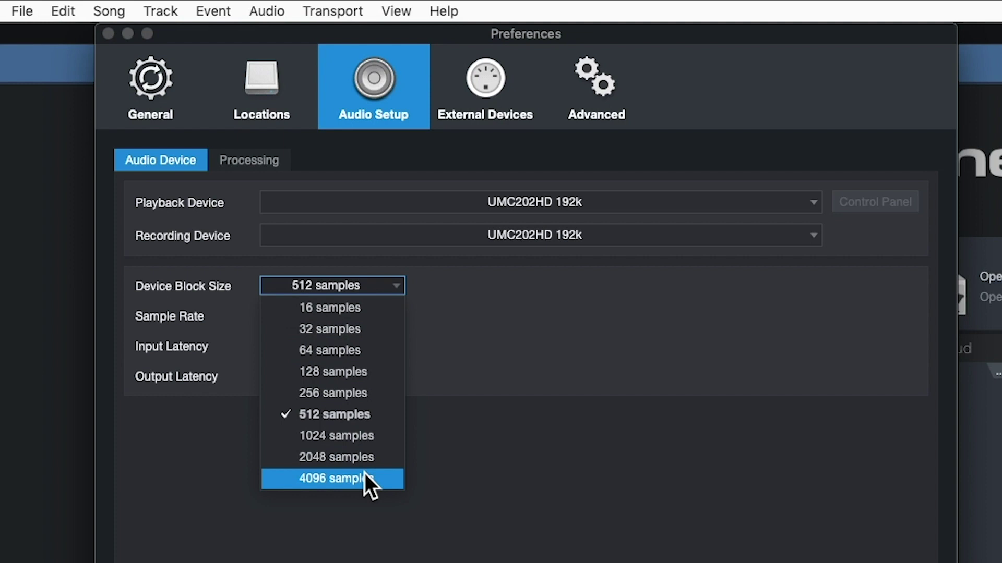
click(374, 326)
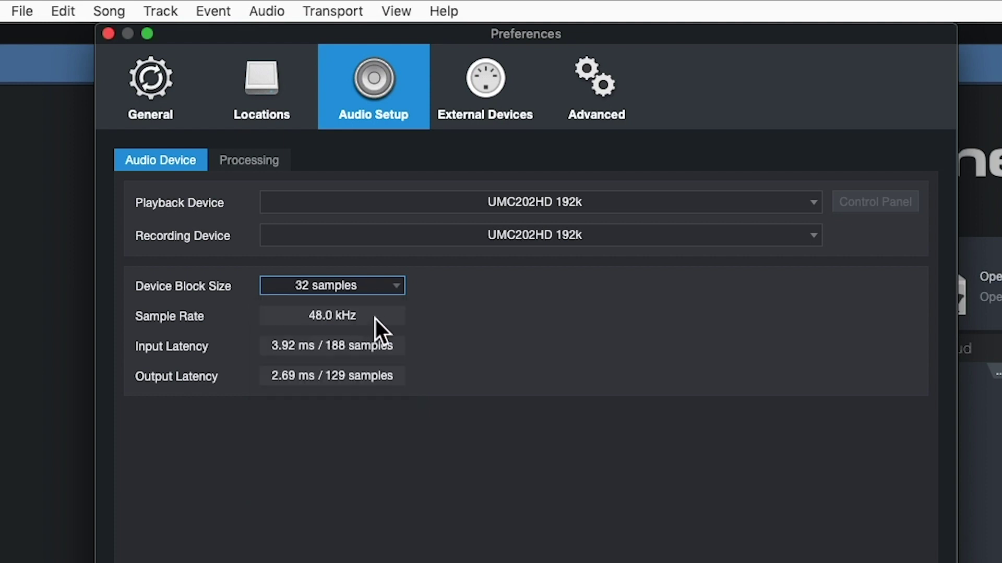
click(395, 287)
click(372, 368)
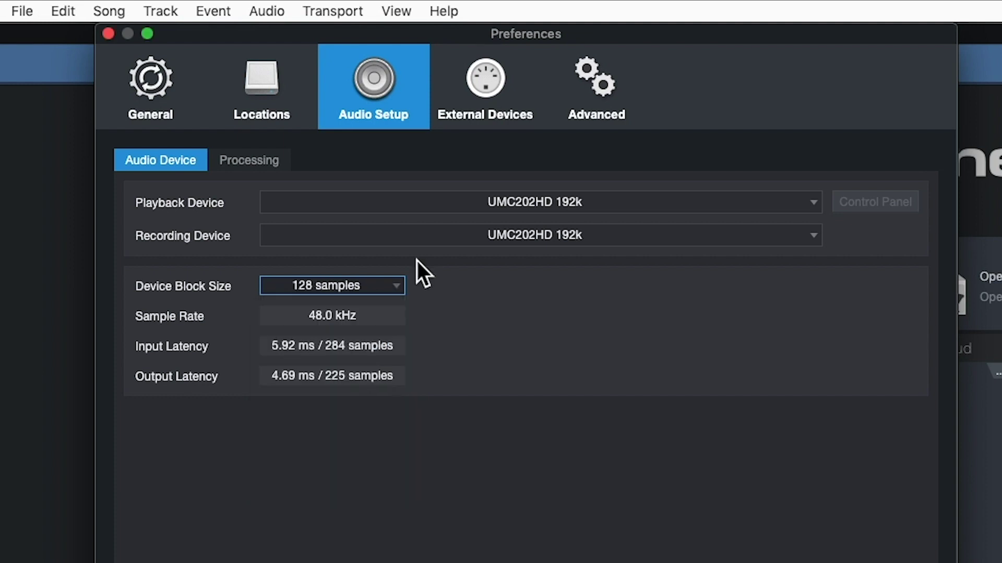
click(396, 288)
click(373, 393)
click(396, 285)
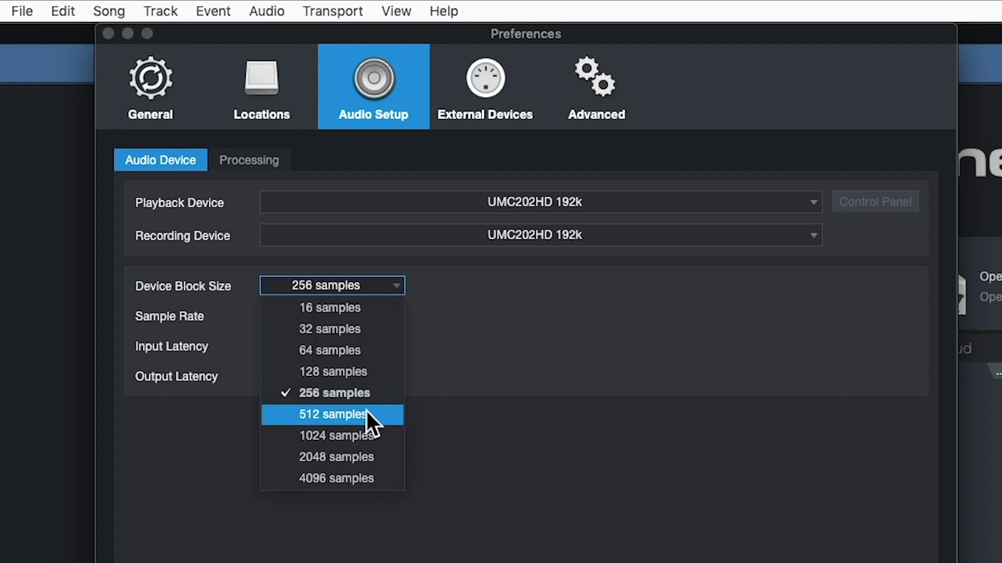
click(367, 415)
click(390, 286)
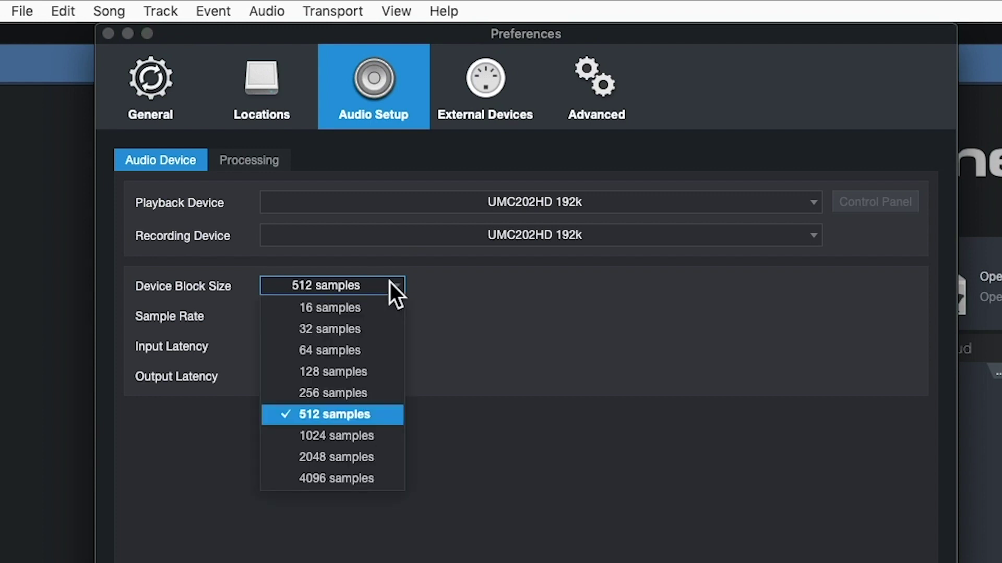
click(354, 330)
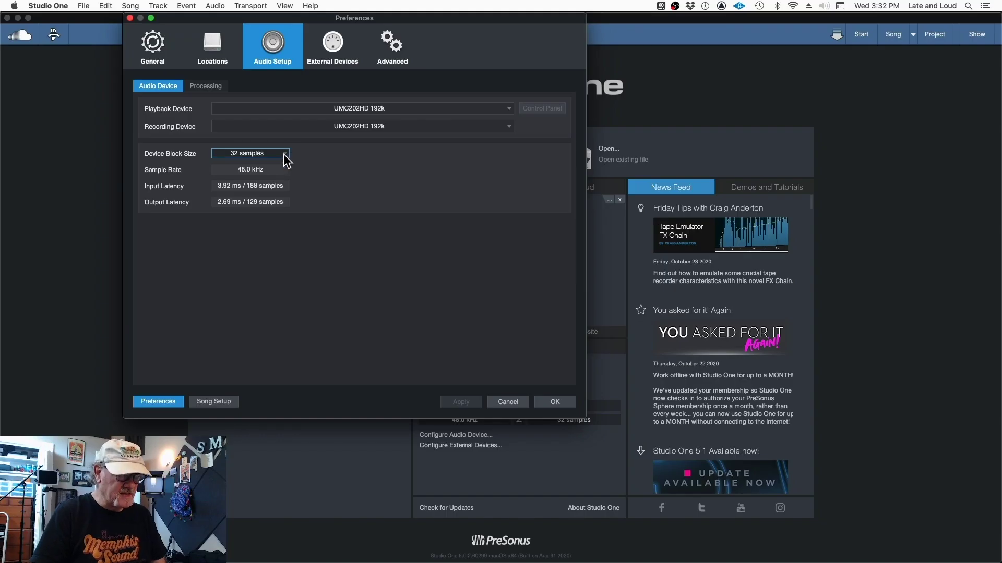
Set the device block size to 2048 samples.
click(284, 154)
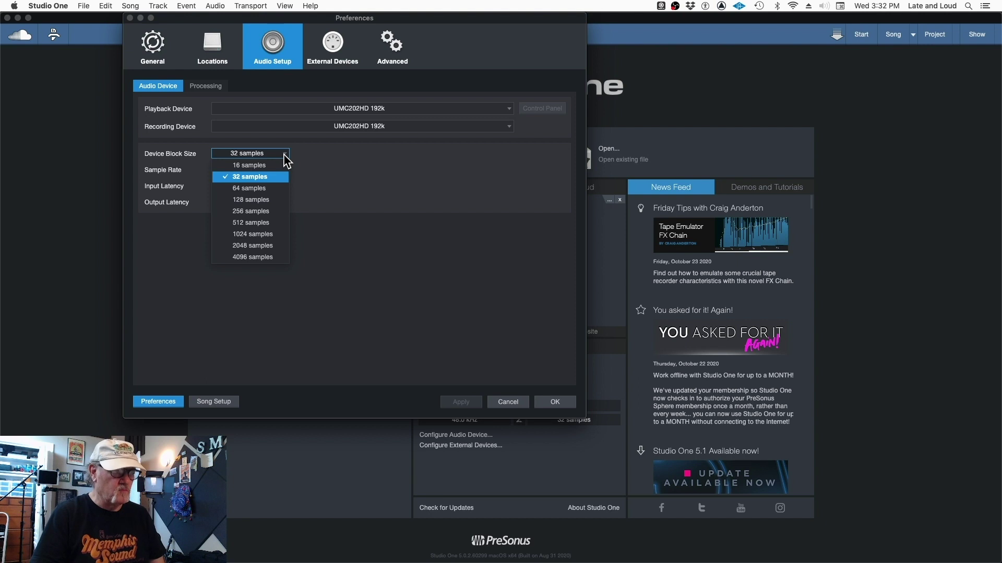
click(269, 248)
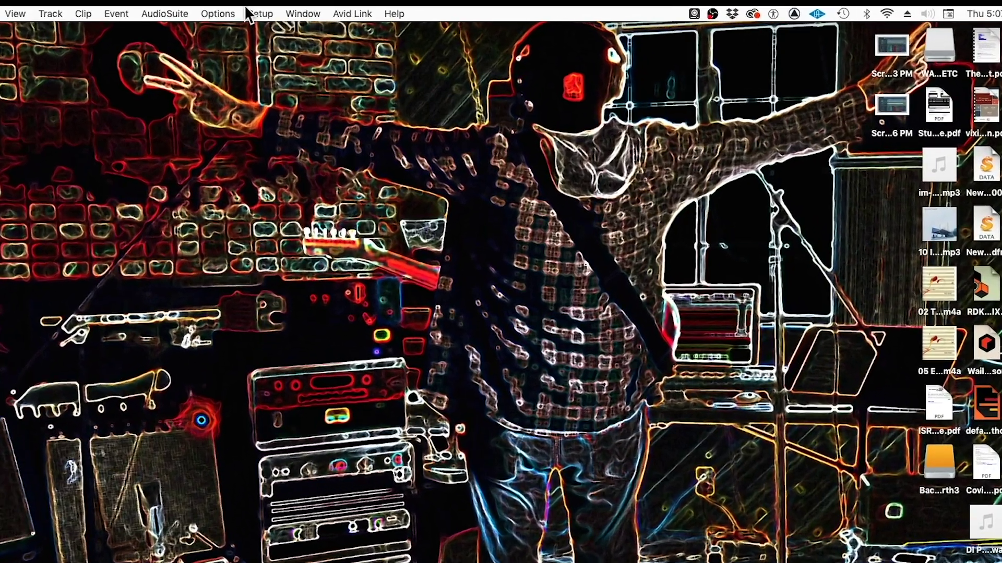
Switch to Pro Tools and choose 256 samples as the H/W buffer size in the Playback Engine settings.
click(312, 6)
click(239, 50)
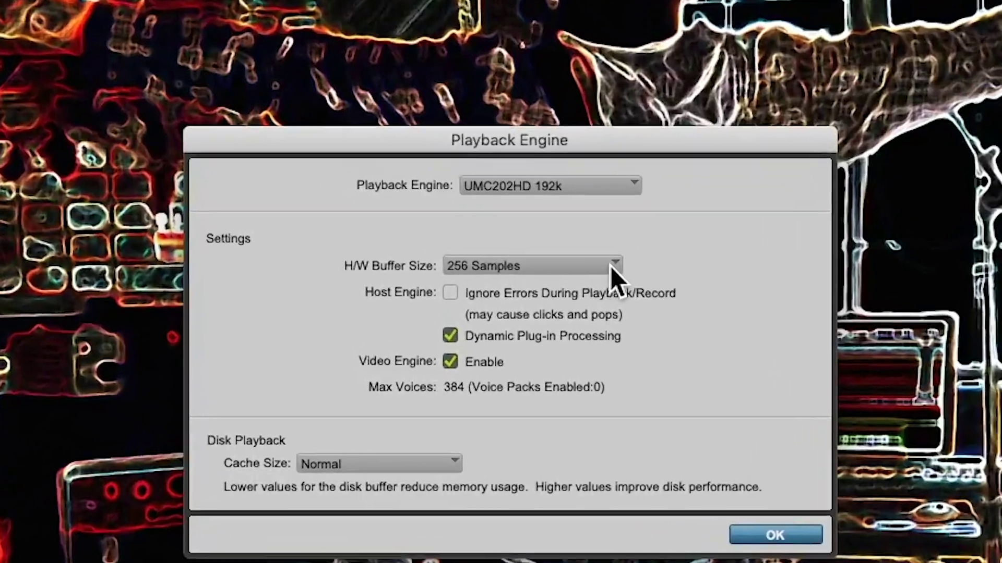
click(582, 325)
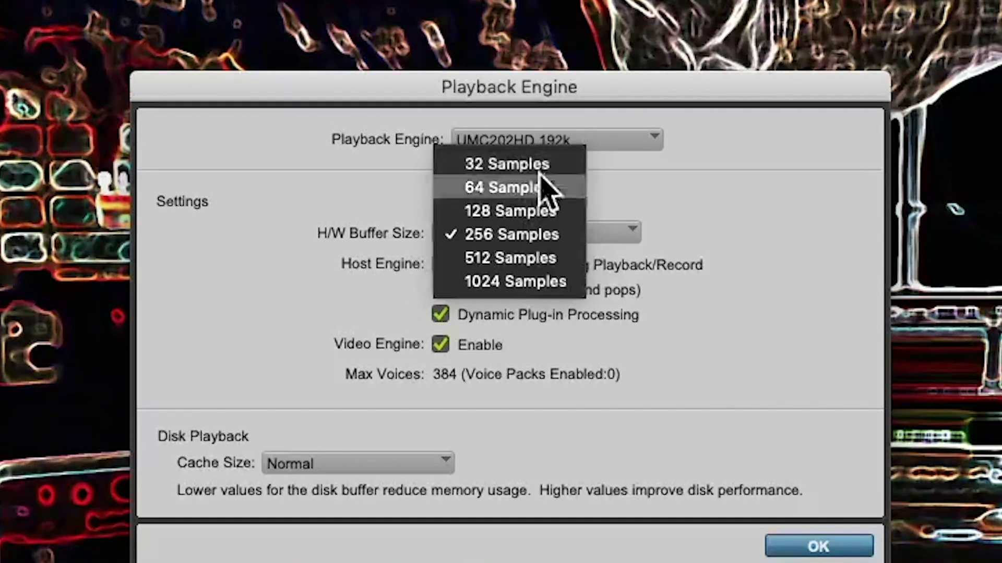
click(547, 233)
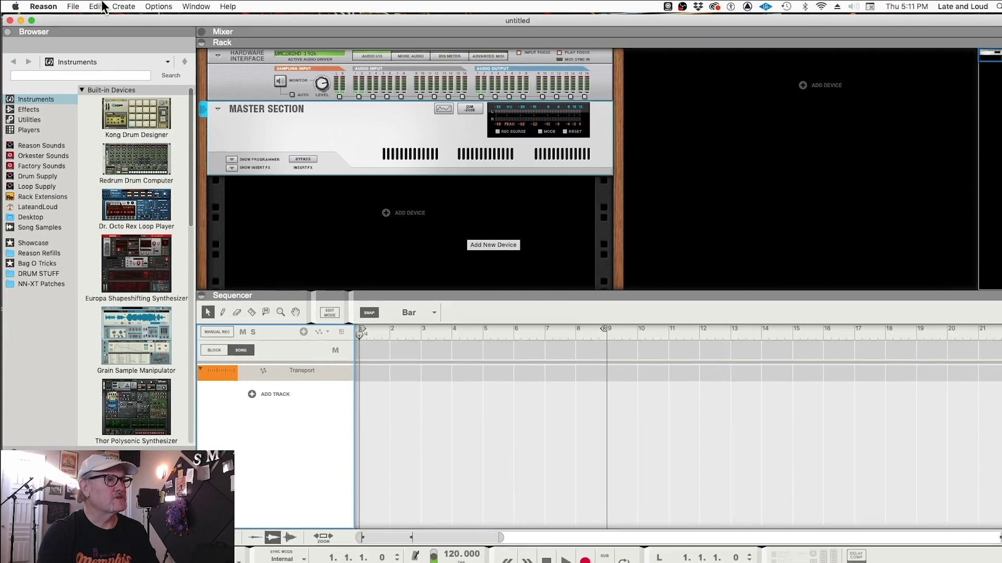
Switch to Reason and try audio buffer sizes of 4,096 and 64 samples, ending slightly above the middle of the range.
click(43, 6)
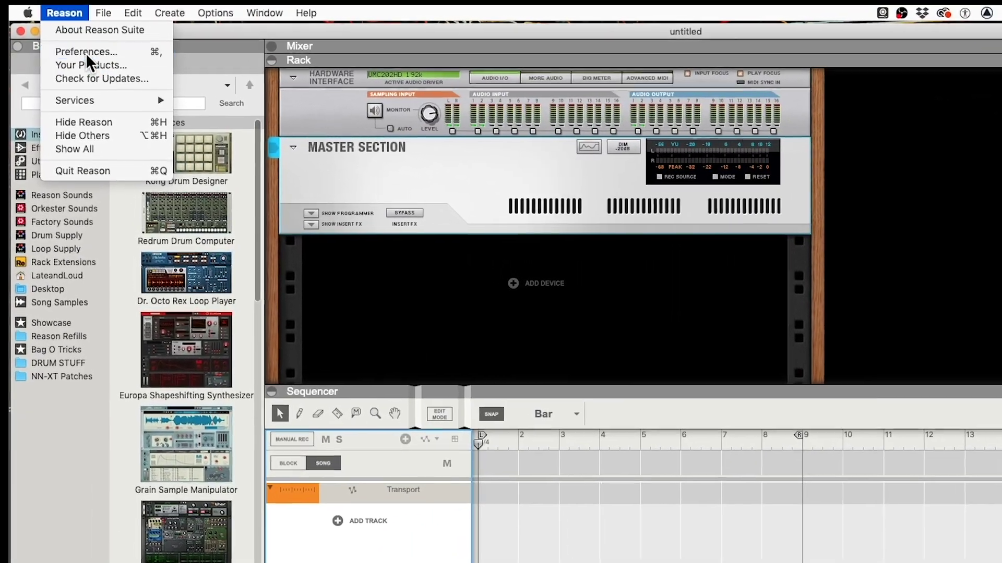
click(85, 52)
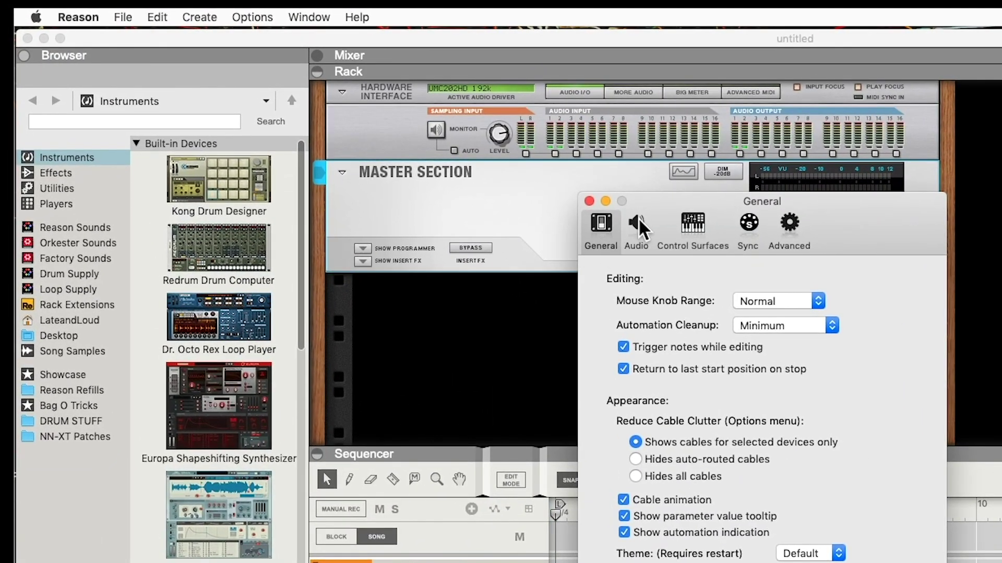
click(637, 224)
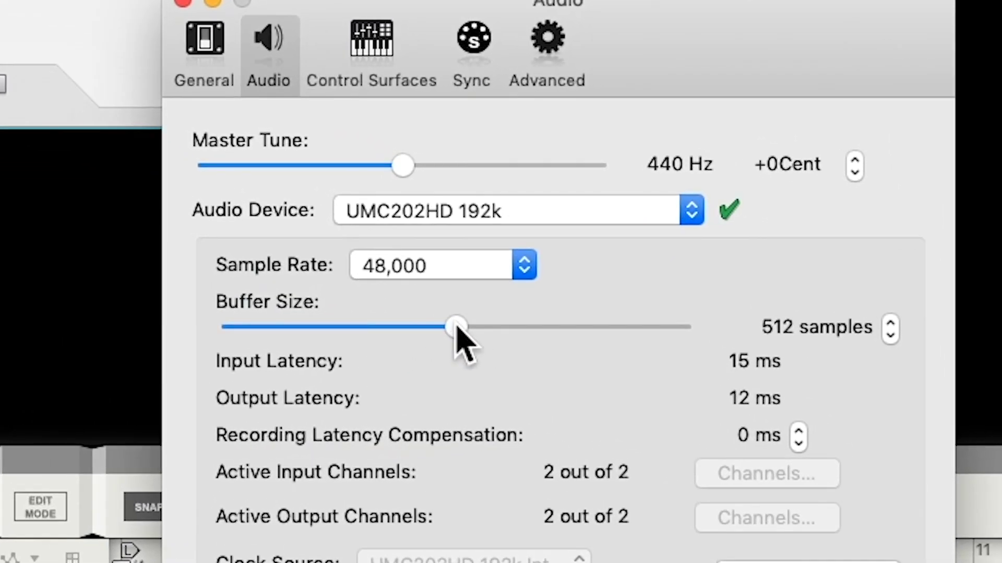
drag(454, 326, 664, 326)
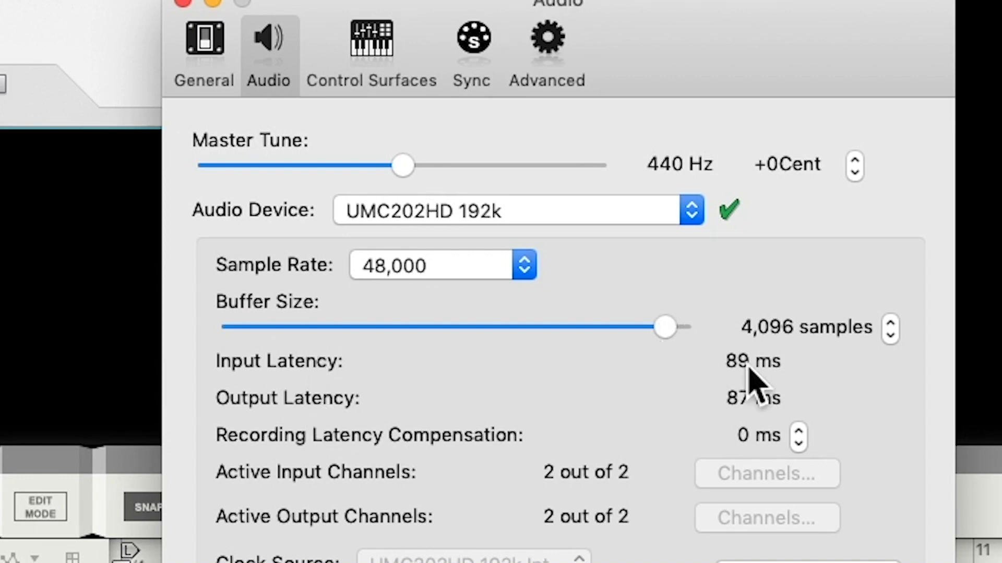
drag(667, 327, 715, 335)
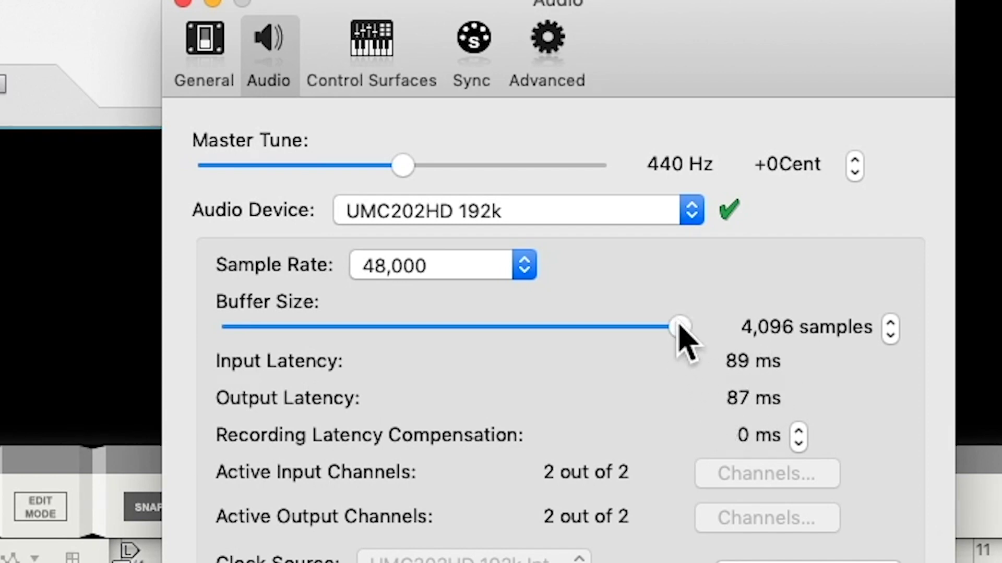
drag(678, 322, 203, 330)
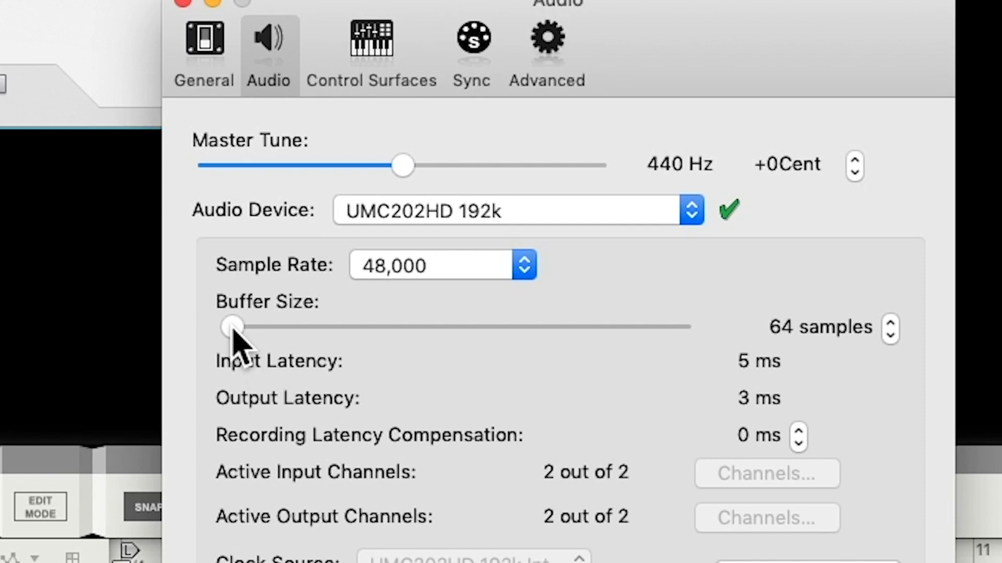
drag(233, 330, 505, 331)
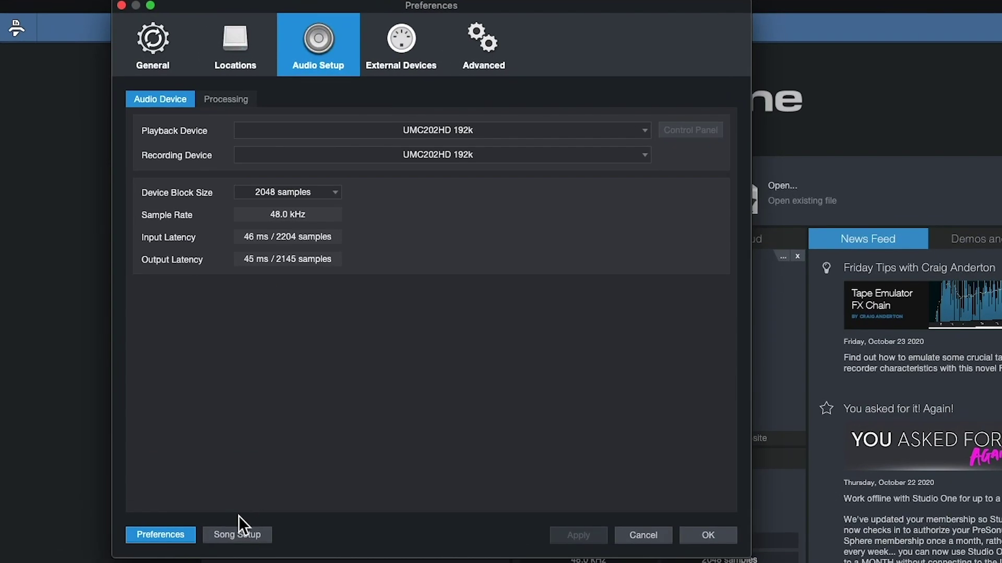
Switch to Studio One's Song Setup and examine the audio input and output routing for the UMC202HD 192k.
click(237, 494)
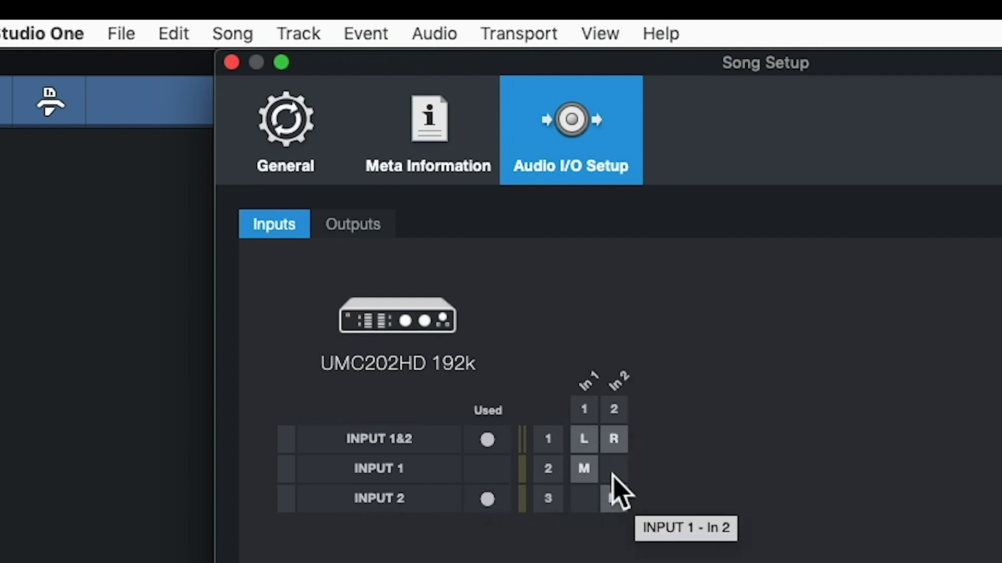
click(354, 227)
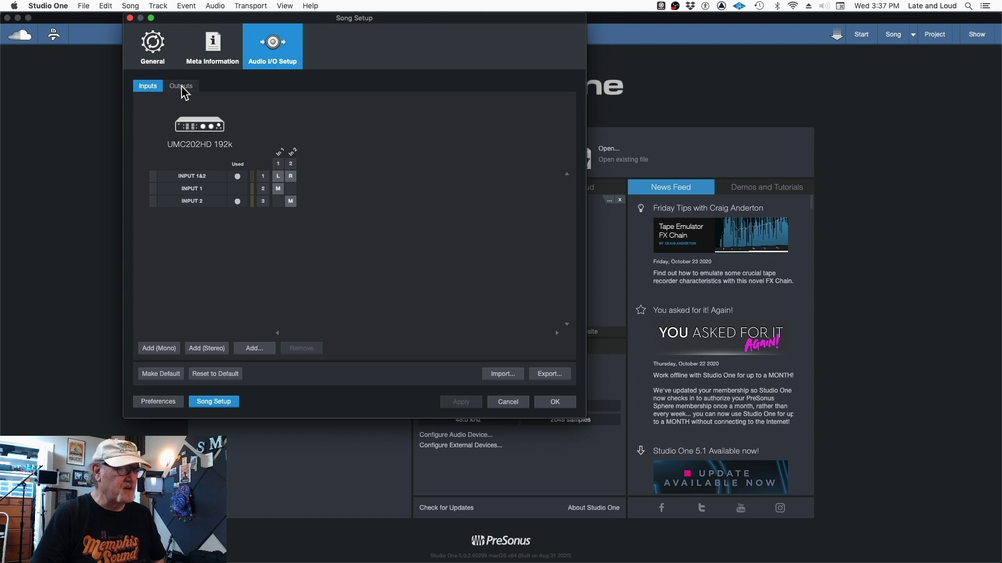
Show the output routing of the UMC202HD 192k in the Song Setup.
click(181, 86)
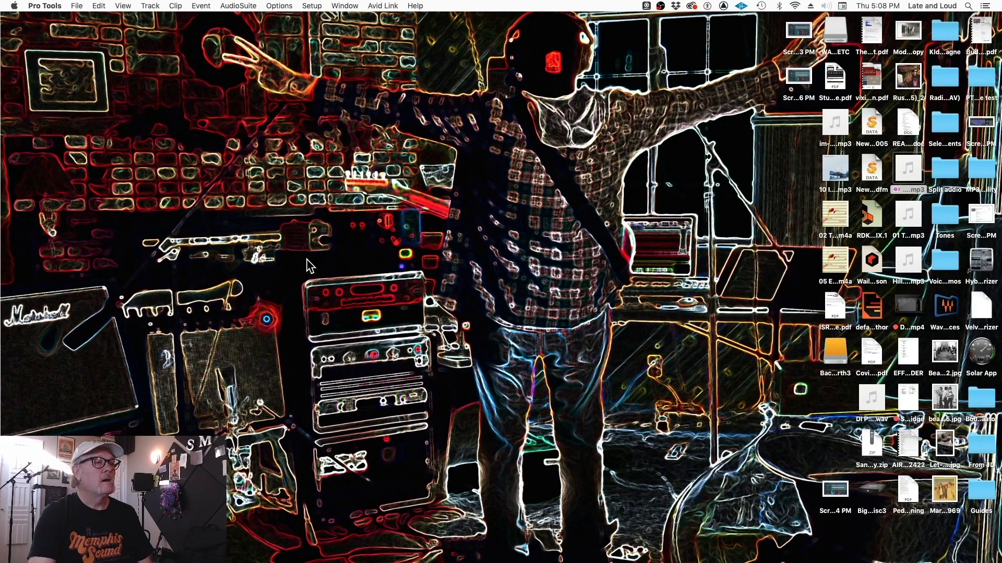
Switch to Pro Tools and examine the input, output and bus paths in the I/O Setup.
click(317, 6)
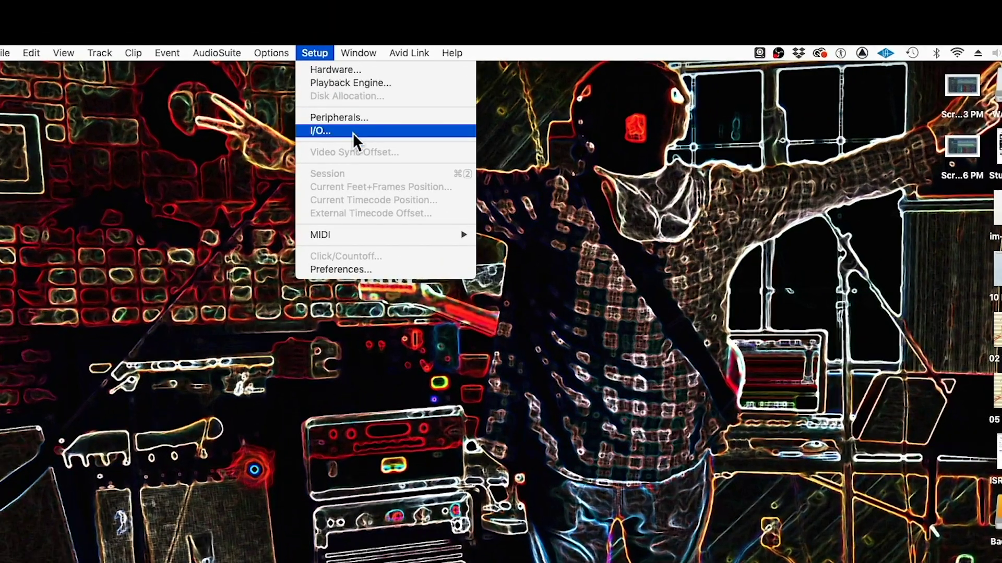
click(353, 133)
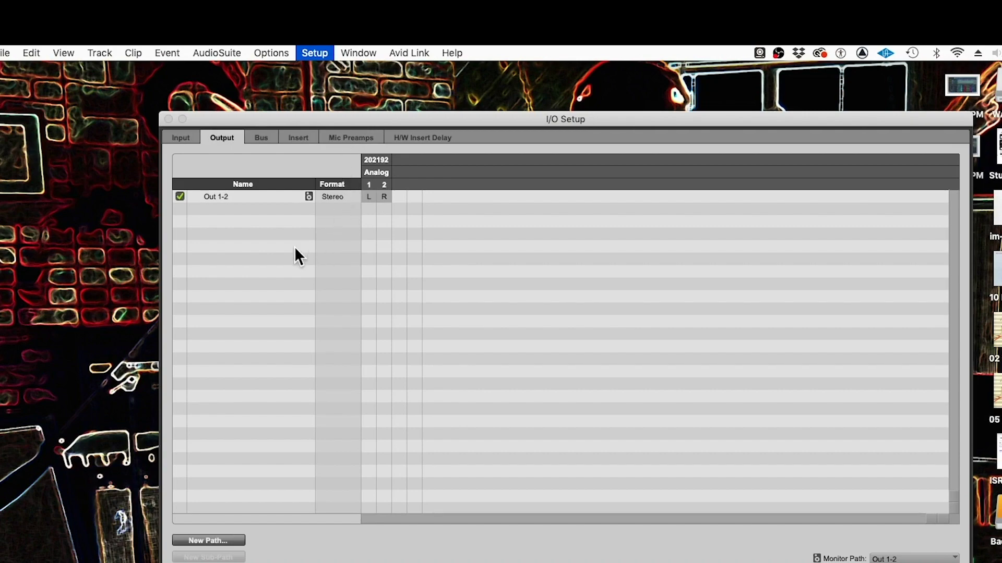
click(180, 138)
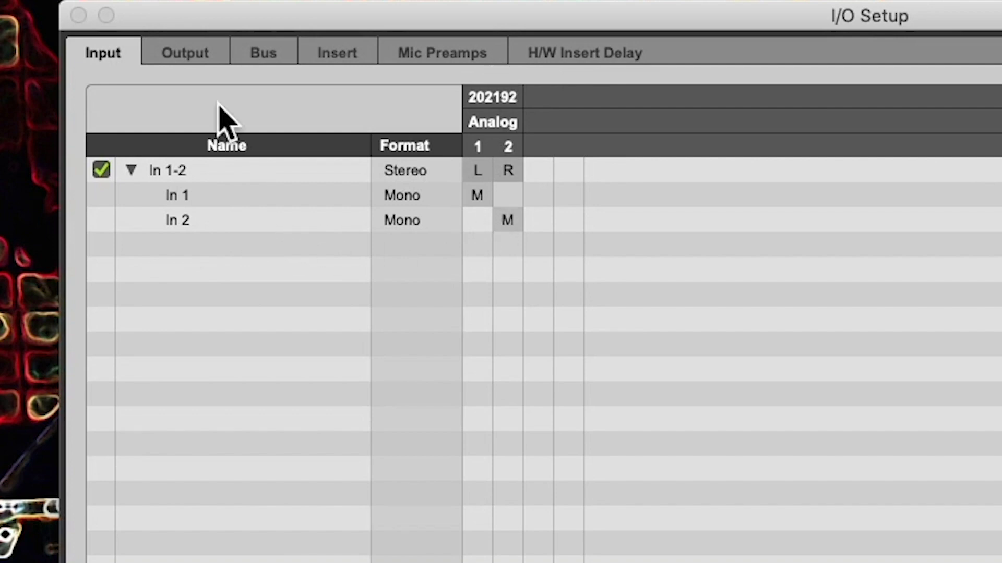
click(184, 59)
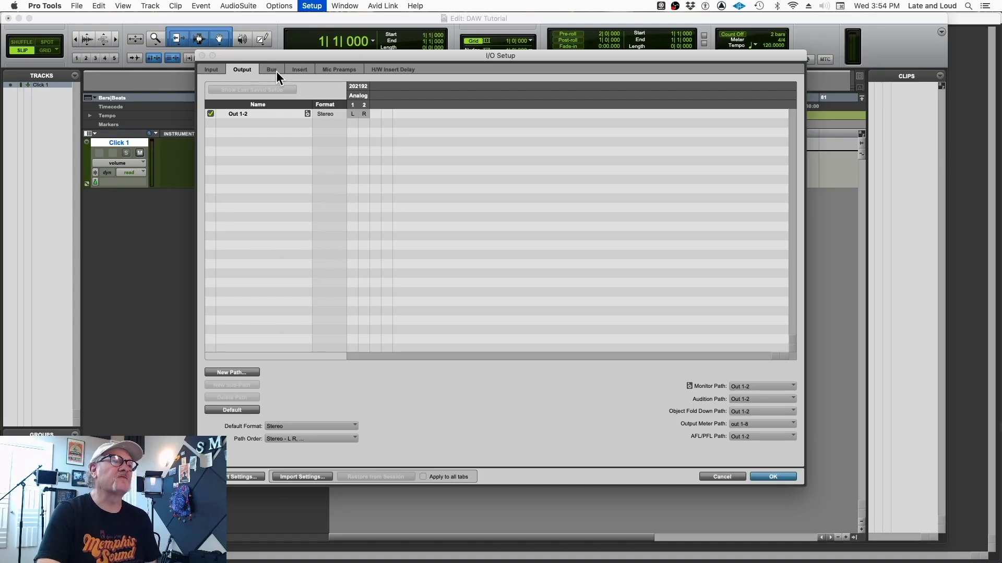
click(272, 52)
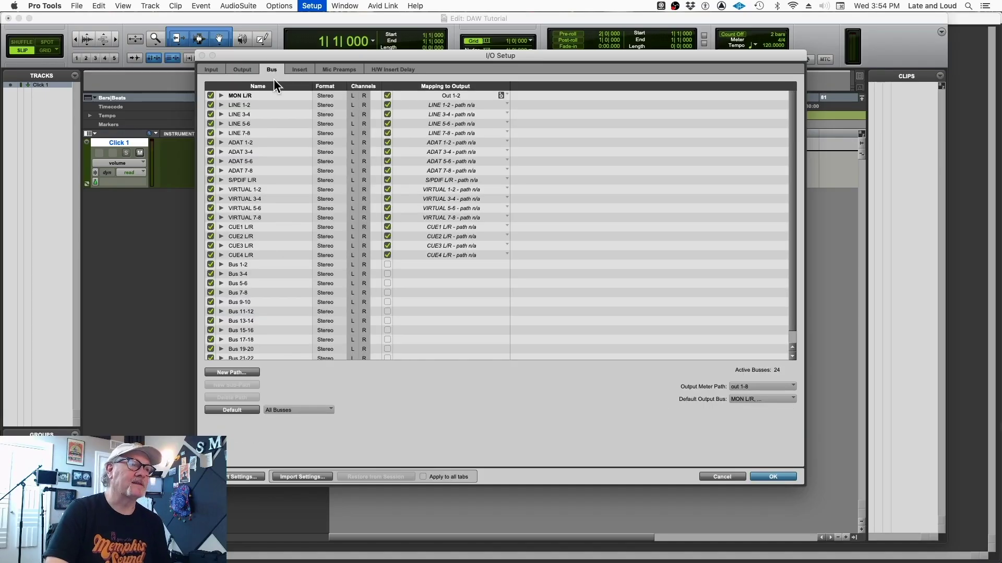
click(240, 70)
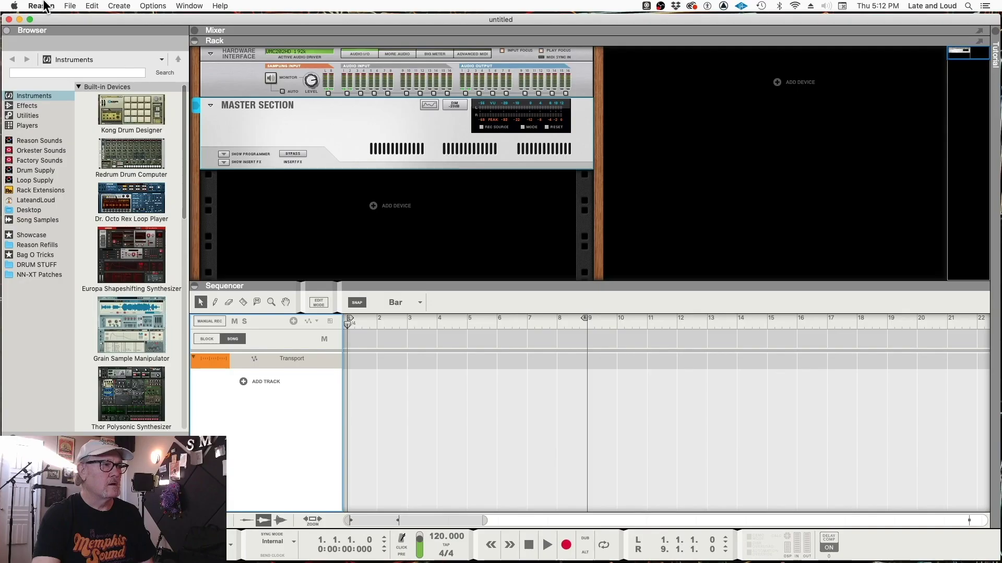
Switch to Reason and open its audio preferences to check the active input and output channels.
click(43, 6)
click(47, 34)
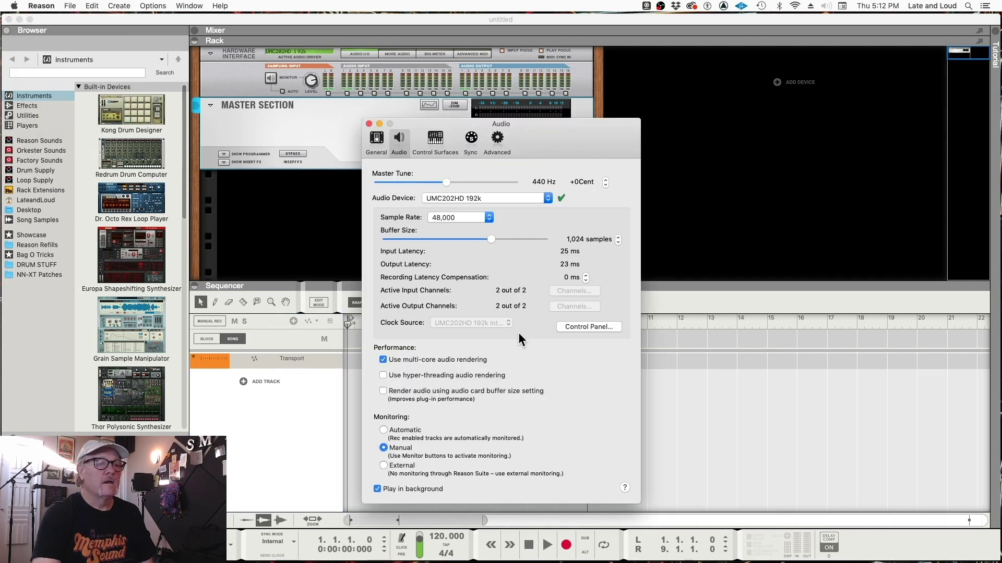